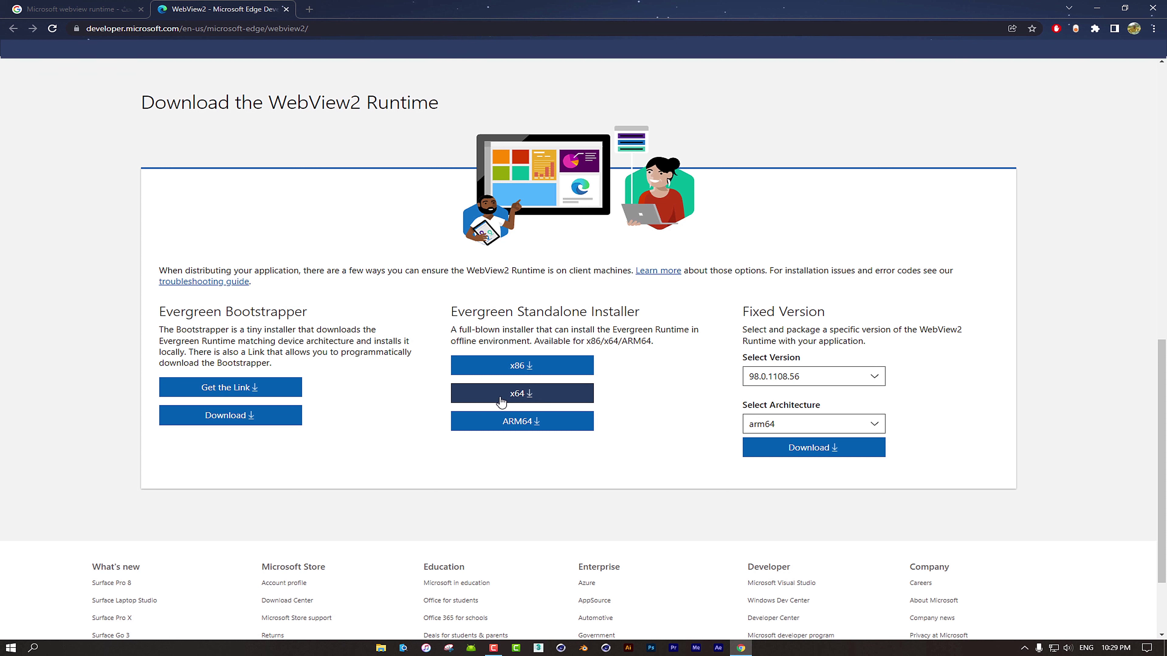
# - Accept the license terms to download the x64 Evergreen Standalone WebView2 Runtime installer
pyautogui.click(515, 398)
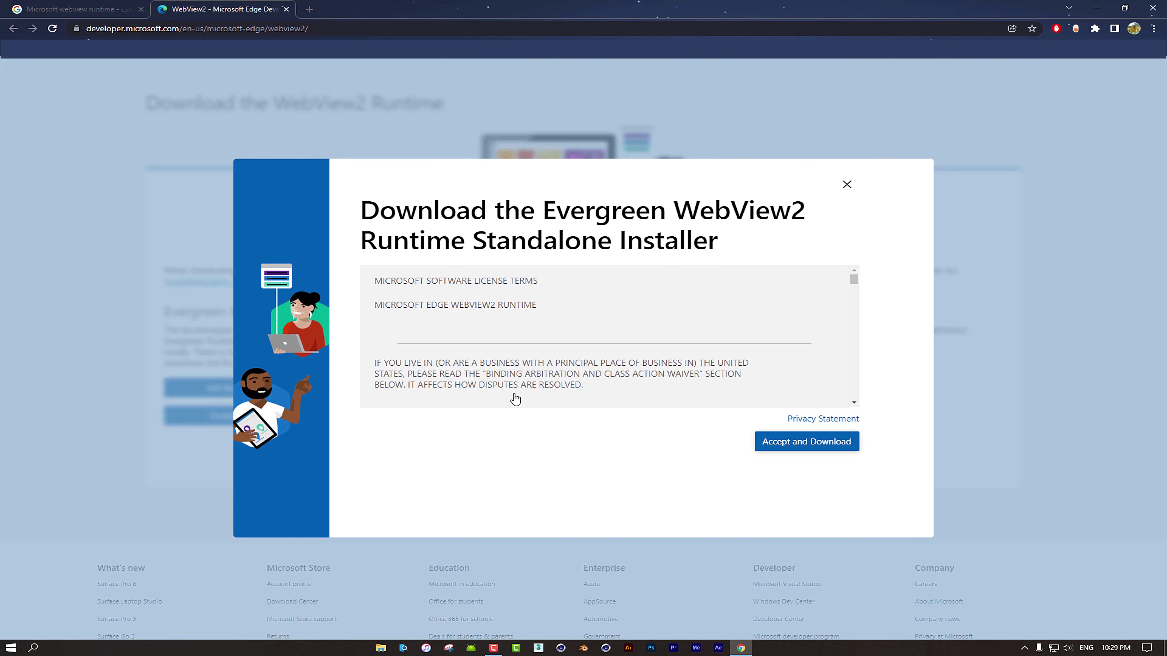
pyautogui.click(815, 442)
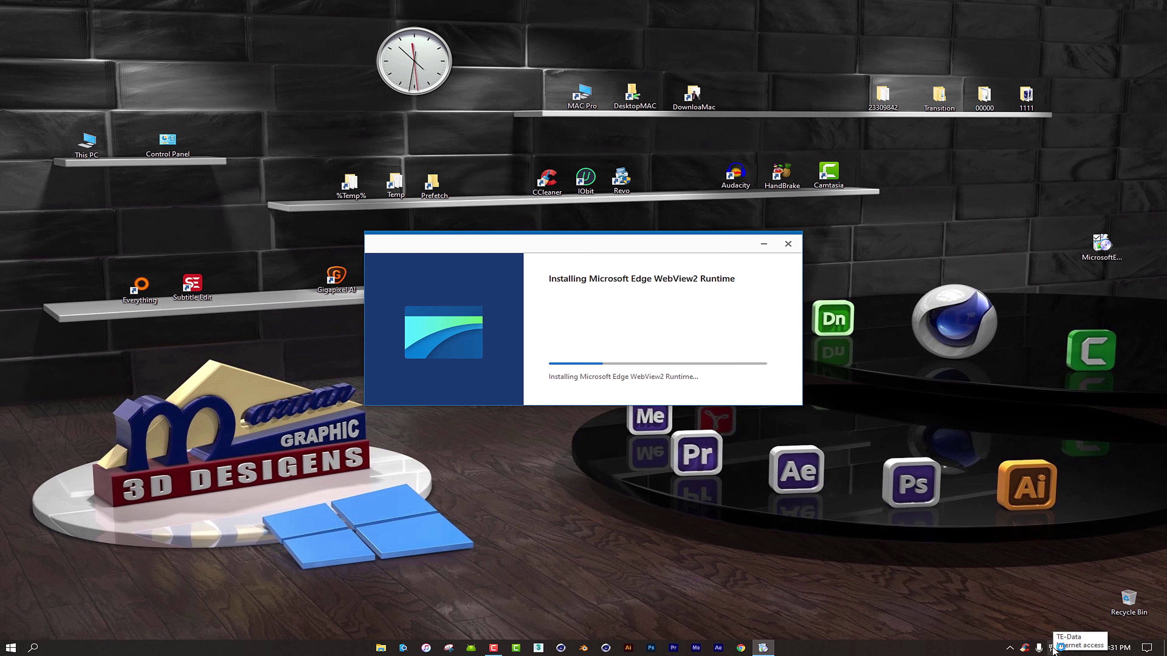